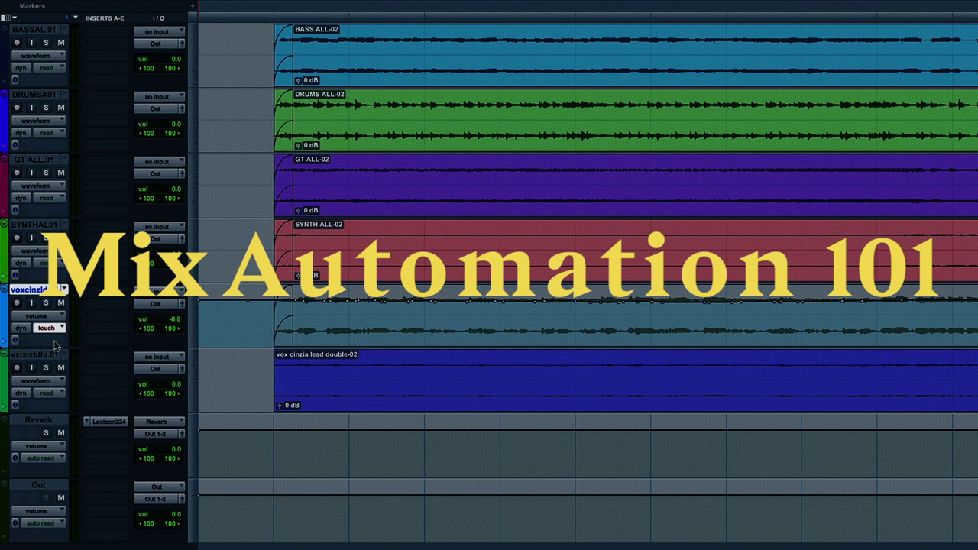
Change the vox track's automation mode selector from touch to latch
{"action": "left_click", "coordinate": [48, 327]}
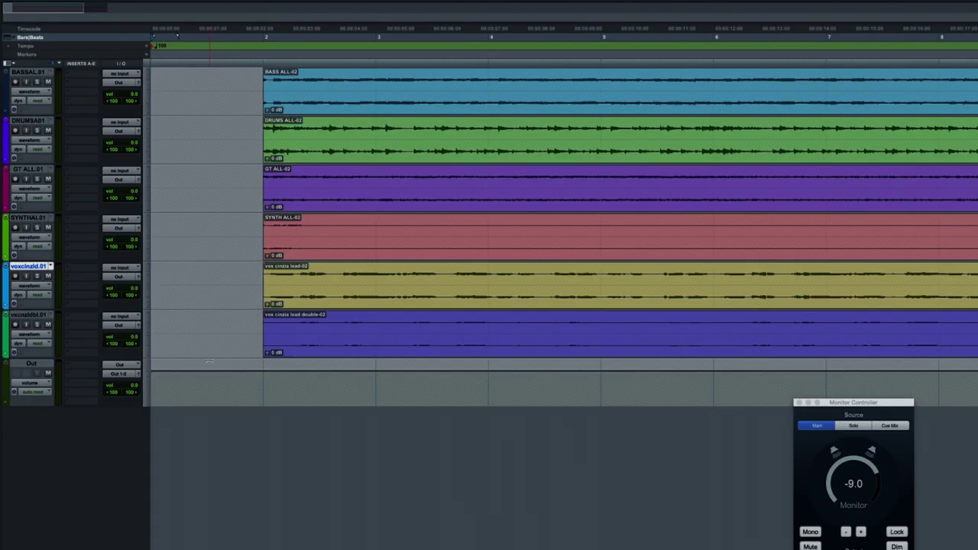
Switch the vox track view to volume, then try a volume dip and undo it
{"action": "left_click", "coordinate": [38, 293]}
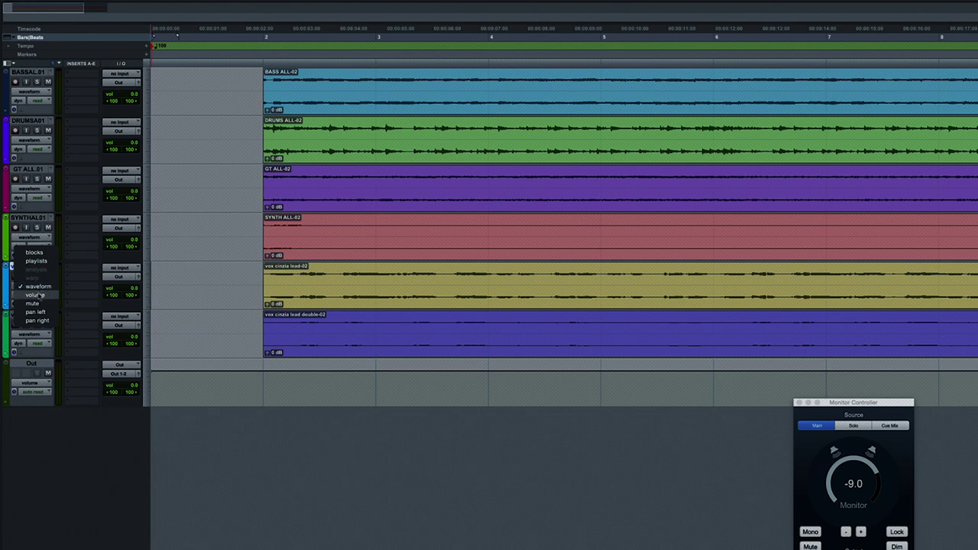
{"action": "left_click", "coordinate": [39, 295]}
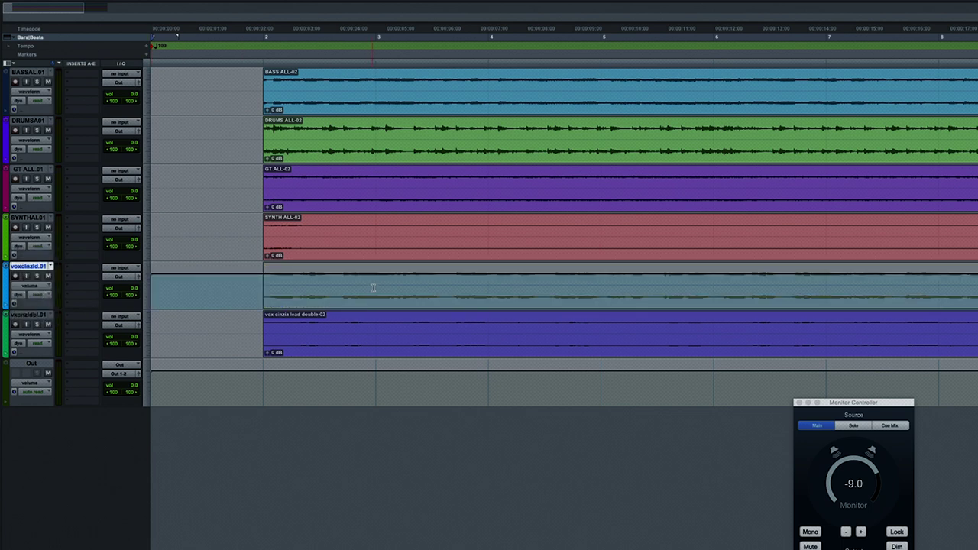
{"action": "left_click_drag", "start_coordinate": [373, 287], "coordinate": [573, 291]}
{"action": "left_click_drag", "start_coordinate": [415, 238], "coordinate": [417, 250]}
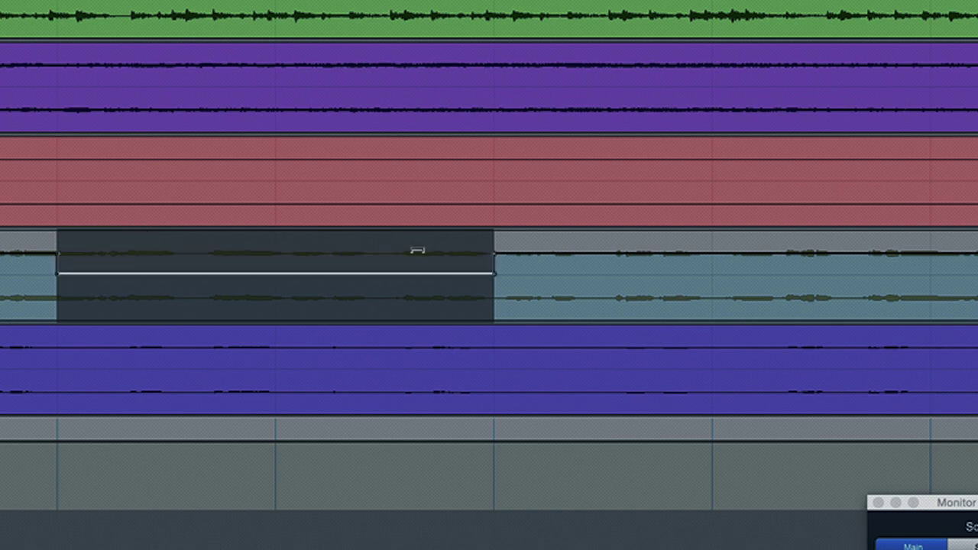
{"action": "key", "text": "ctrl+z"}
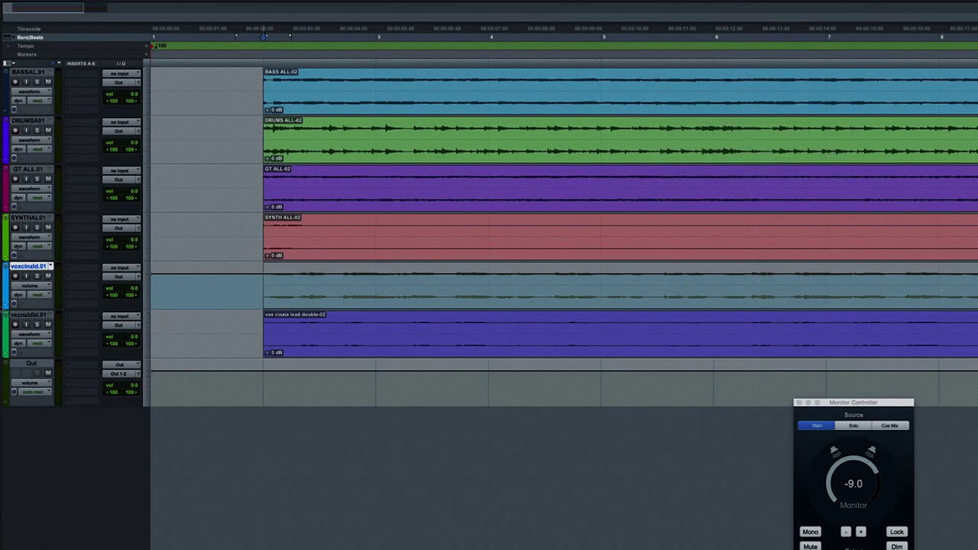
Add an automation lane under the vox track showing pan left
{"action": "left_click", "coordinate": [7, 305]}
{"action": "left_click", "coordinate": [32, 318]}
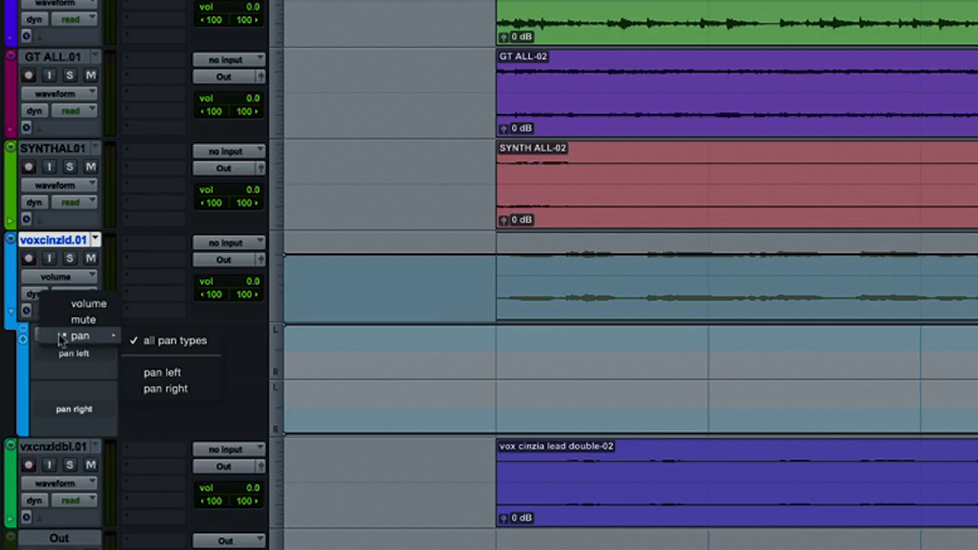
{"action": "left_click", "coordinate": [157, 372]}
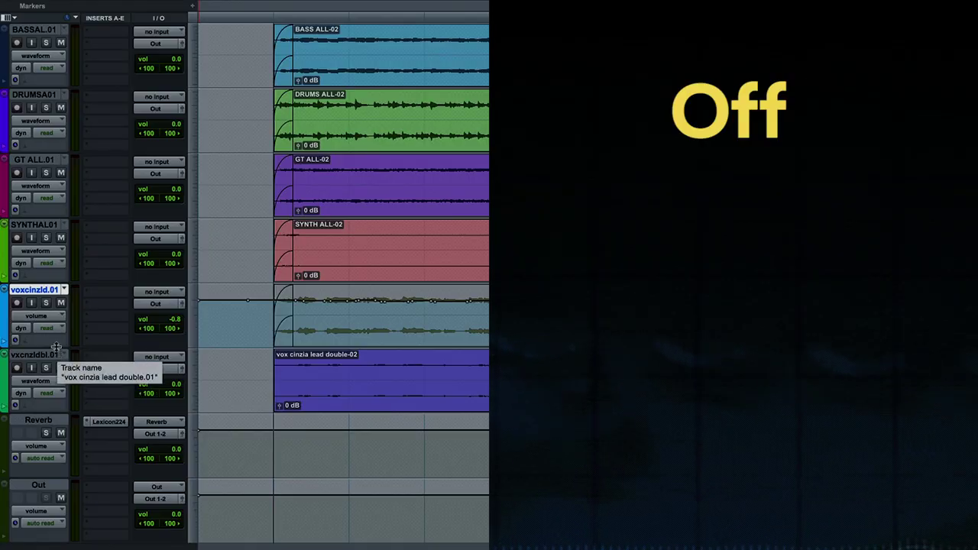
Cycle the vox automation mode through off, read, touch and latch, ending on write
{"action": "left_click", "coordinate": [48, 330]}
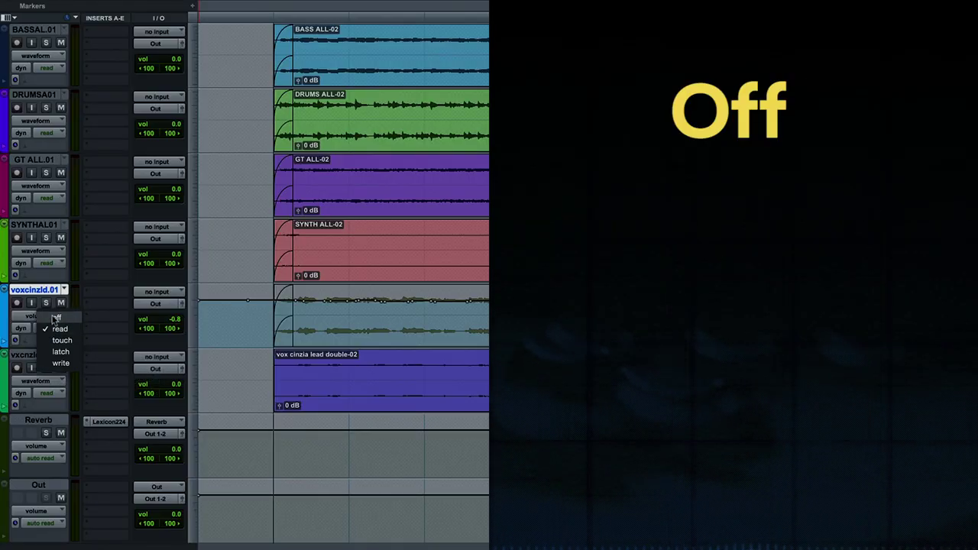
{"action": "left_click", "coordinate": [56, 317]}
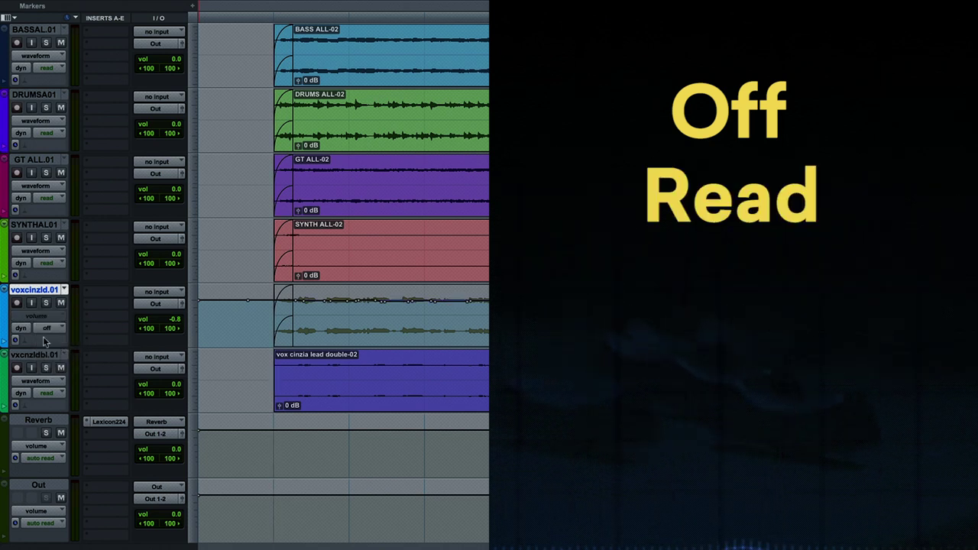
{"action": "left_click", "coordinate": [46, 330]}
{"action": "left_click", "coordinate": [51, 345]}
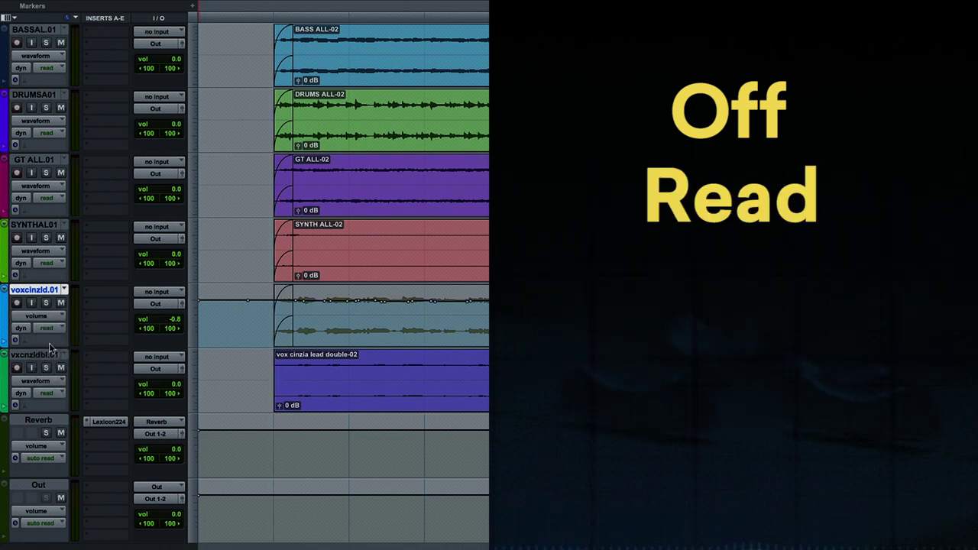
{"action": "left_click", "coordinate": [49, 331]}
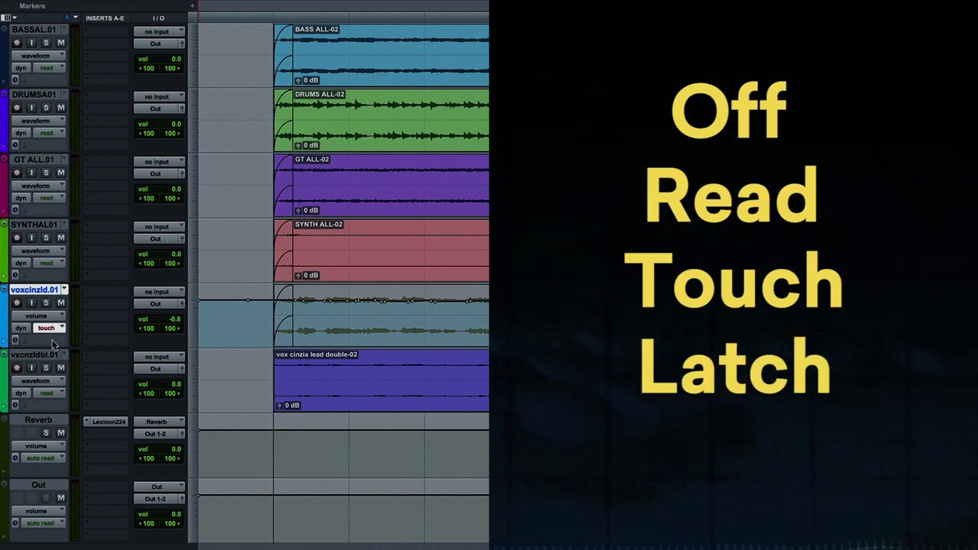
{"action": "left_click", "coordinate": [46, 328]}
{"action": "left_click", "coordinate": [55, 340]}
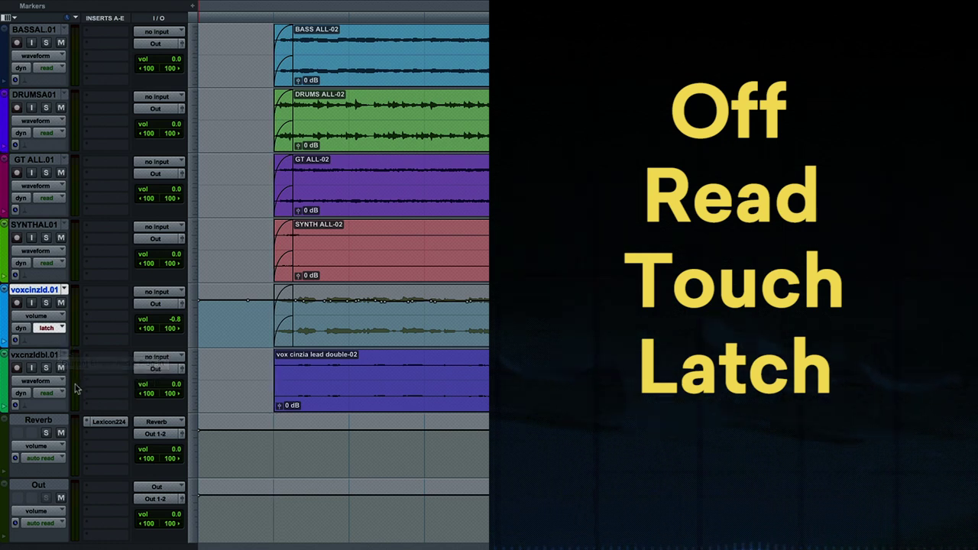
{"action": "left_click", "coordinate": [54, 332]}
{"action": "left_click", "coordinate": [57, 338]}
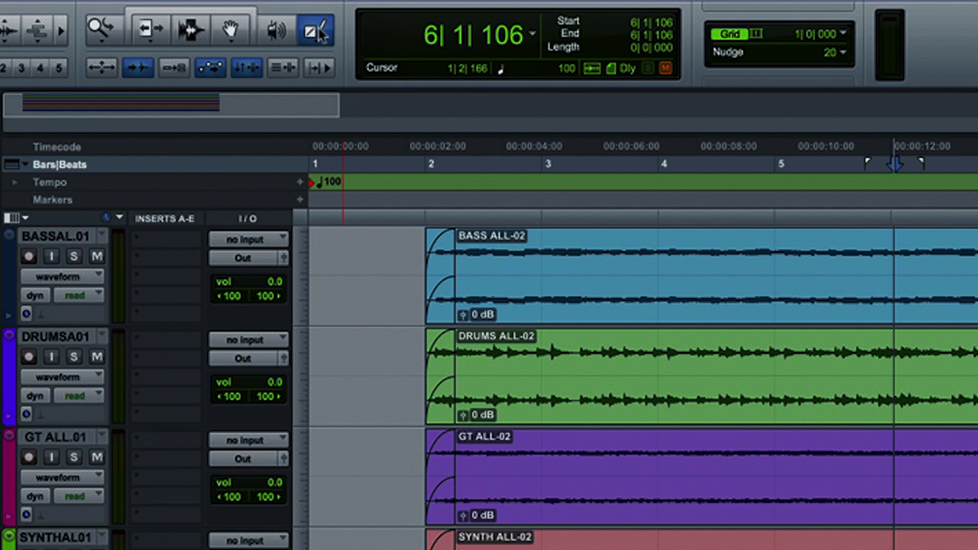
Check the Pencil shape options, then set the vox view to volume and mode to latch
{"action": "left_click", "coordinate": [232, 15]}
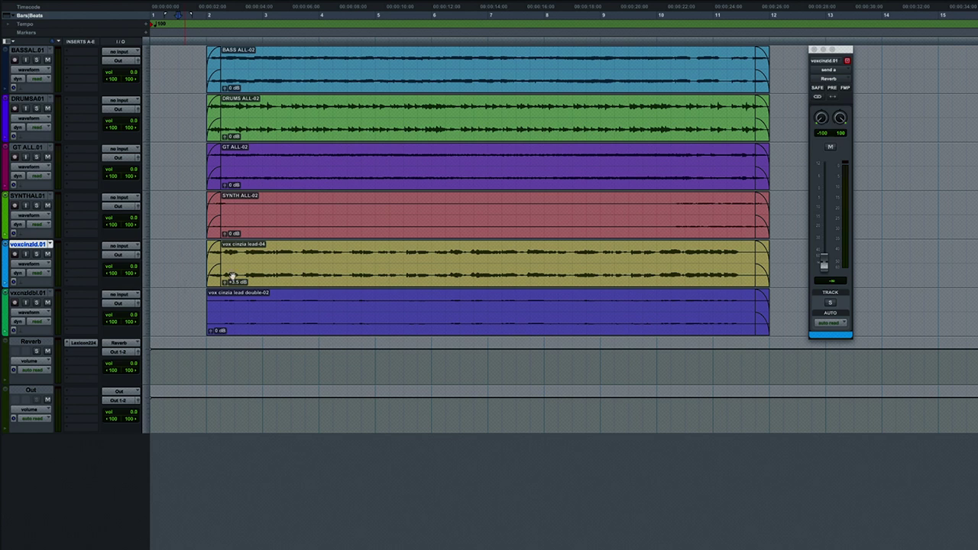
{"action": "left_click", "coordinate": [35, 264]}
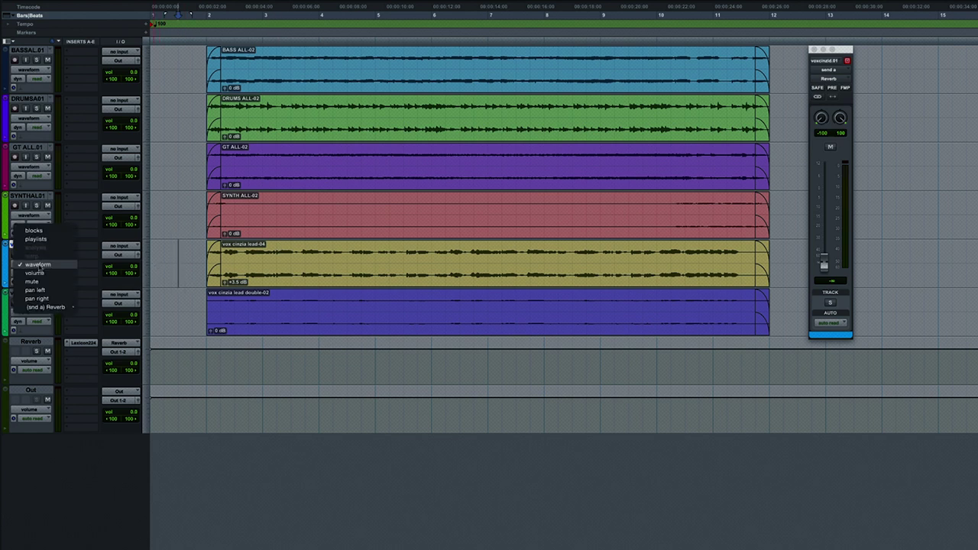
{"action": "left_click", "coordinate": [35, 272]}
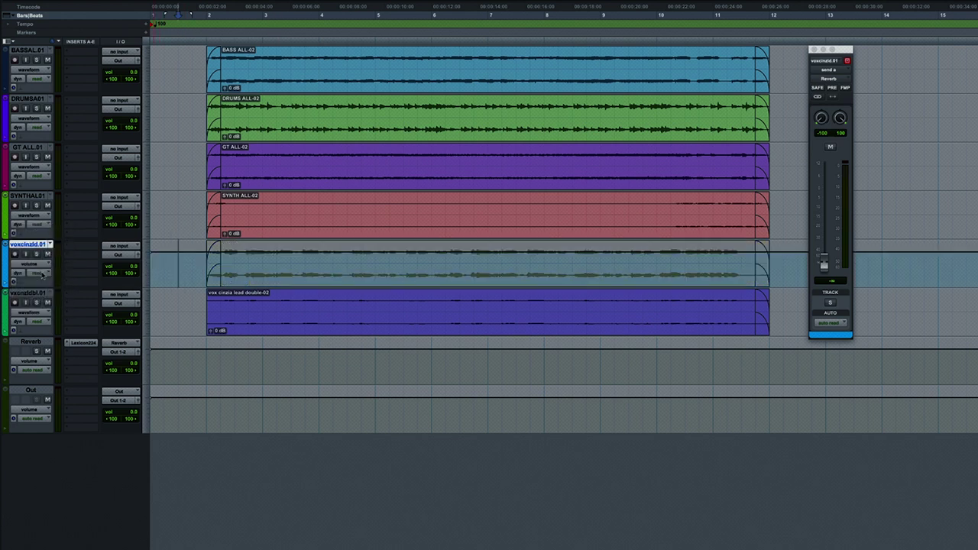
{"action": "left_click", "coordinate": [38, 273]}
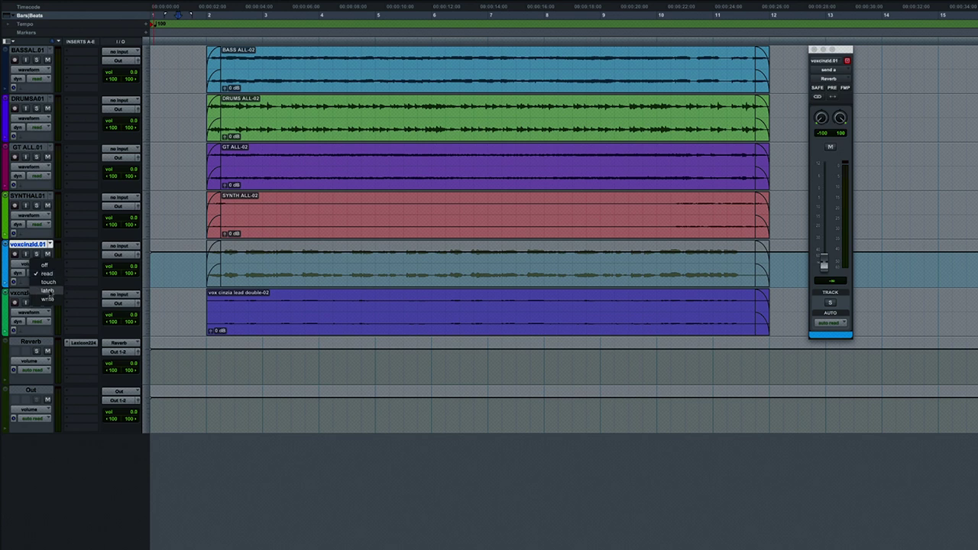
{"action": "left_click", "coordinate": [47, 290]}
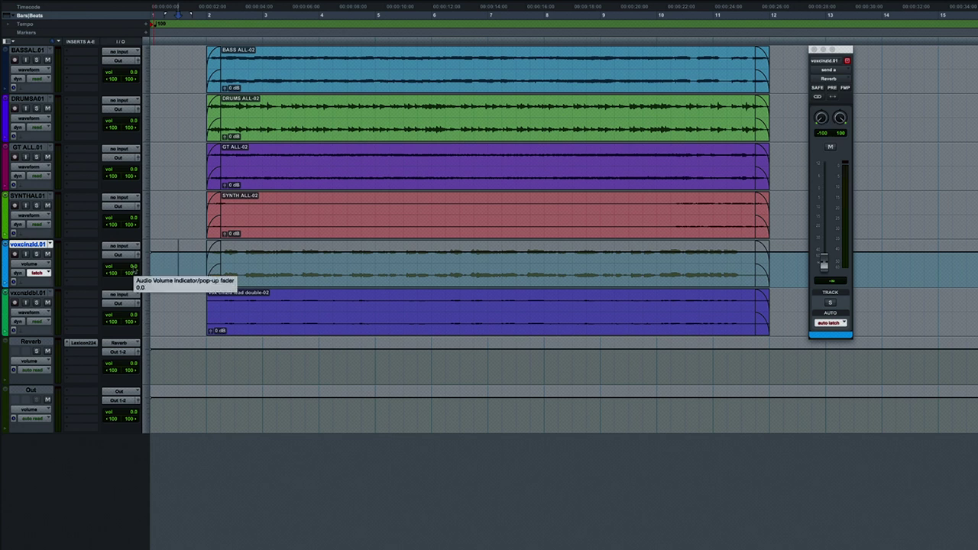
During playback, ride the vox fader between about -0.5 and -1.3 dB, then stop
{"action": "key", "text": "space"}
{"action": "left_click", "coordinate": [133, 267]}
{"action": "left_click_drag", "start_coordinate": [133, 267], "coordinate": [135, 275]}
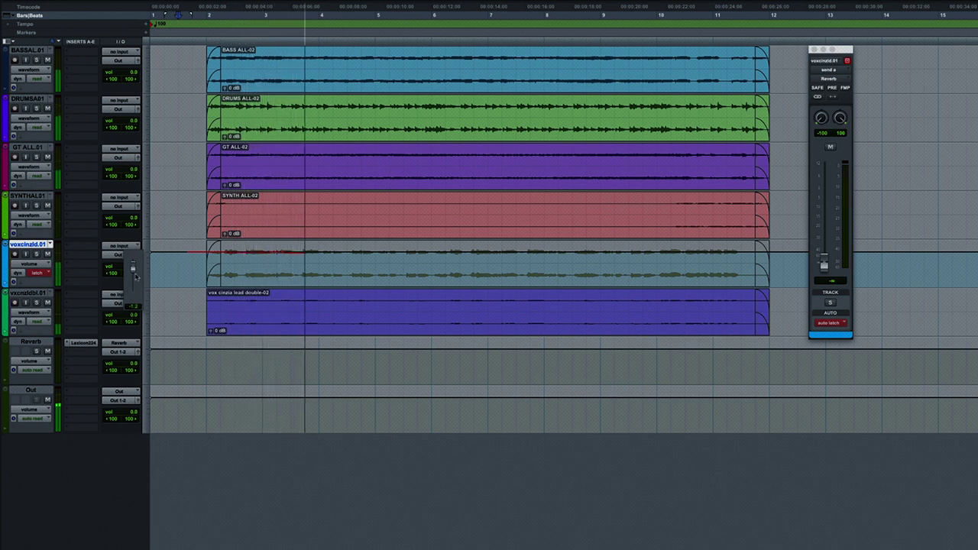
{"action": "left_click_drag", "start_coordinate": [136, 279], "coordinate": [138, 279]}
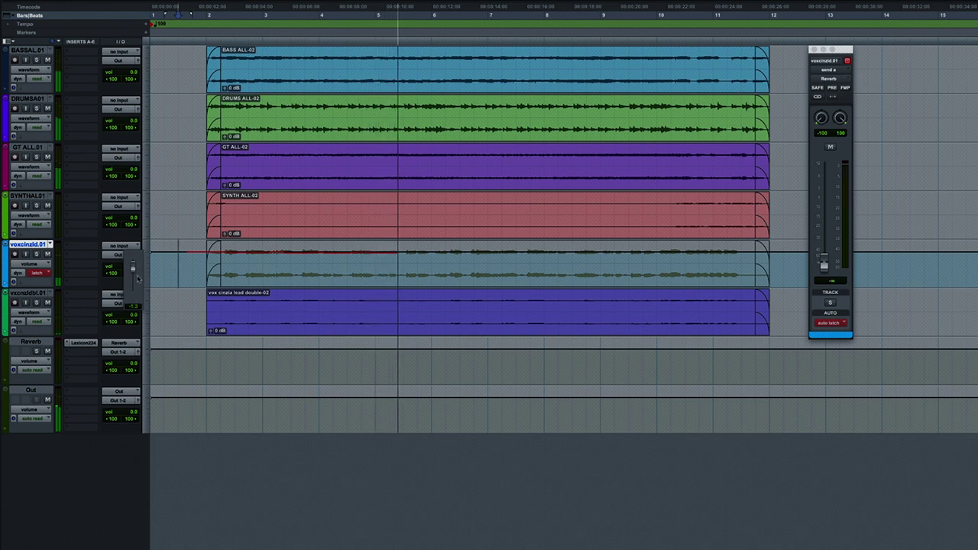
{"action": "left_click_drag", "start_coordinate": [138, 274], "coordinate": [139, 280]}
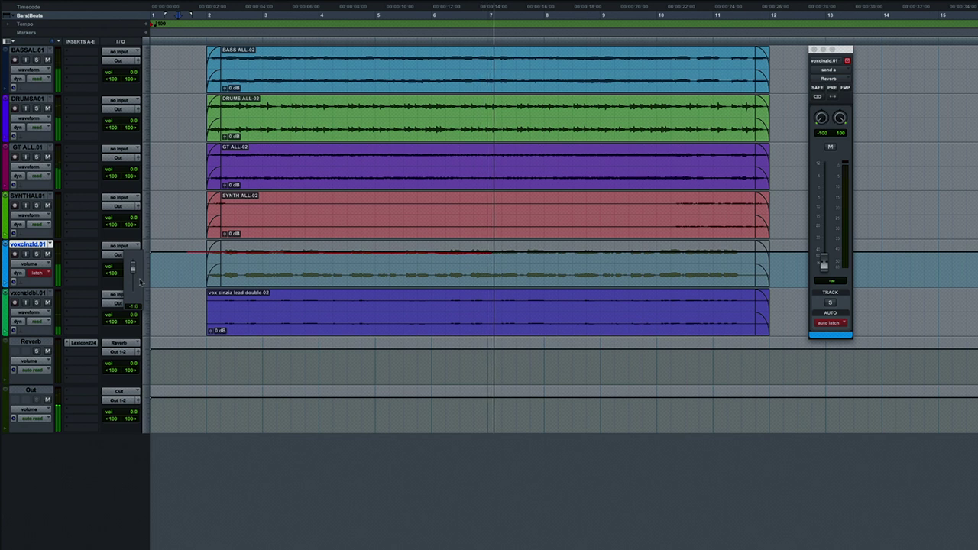
{"action": "left_click_drag", "start_coordinate": [140, 280], "coordinate": [139, 282]}
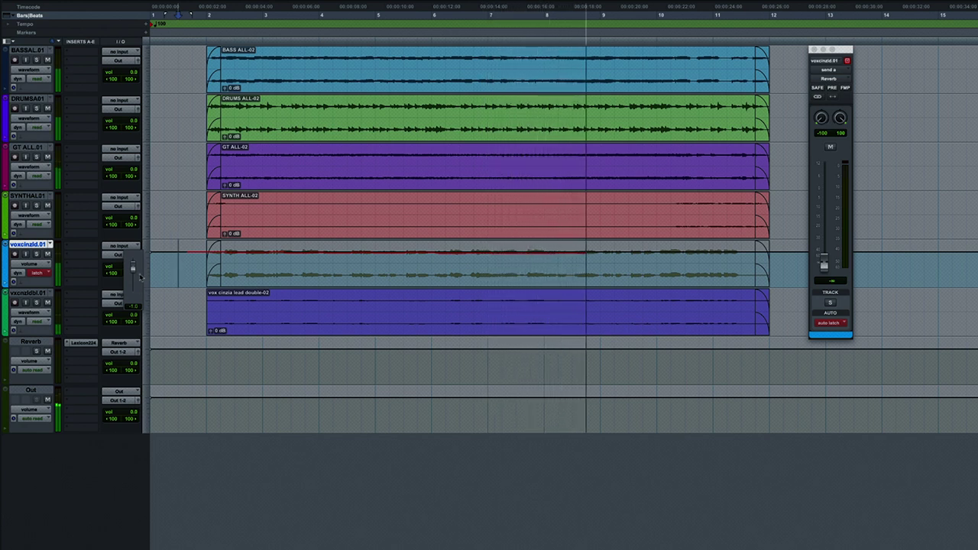
{"action": "left_click_drag", "start_coordinate": [140, 280], "coordinate": [141, 274]}
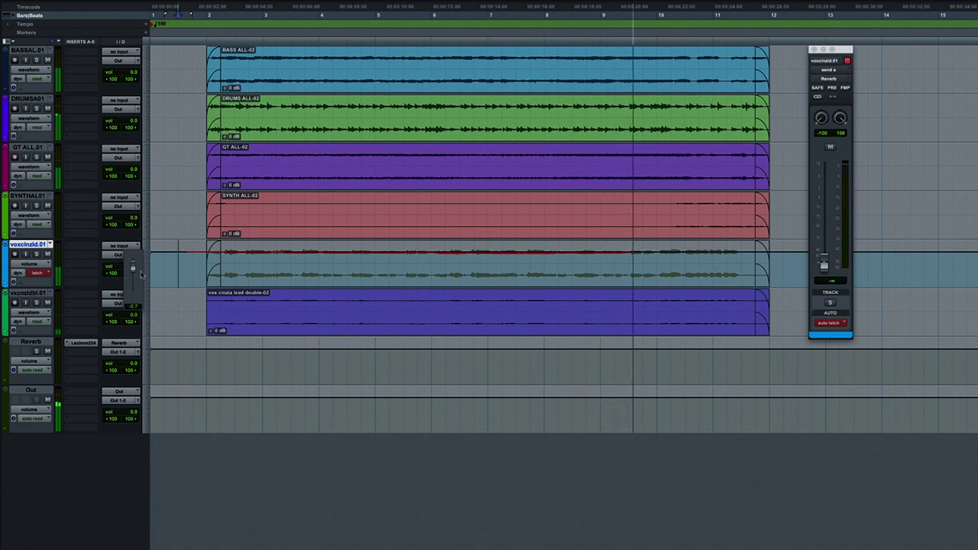
{"action": "key", "text": "space"}
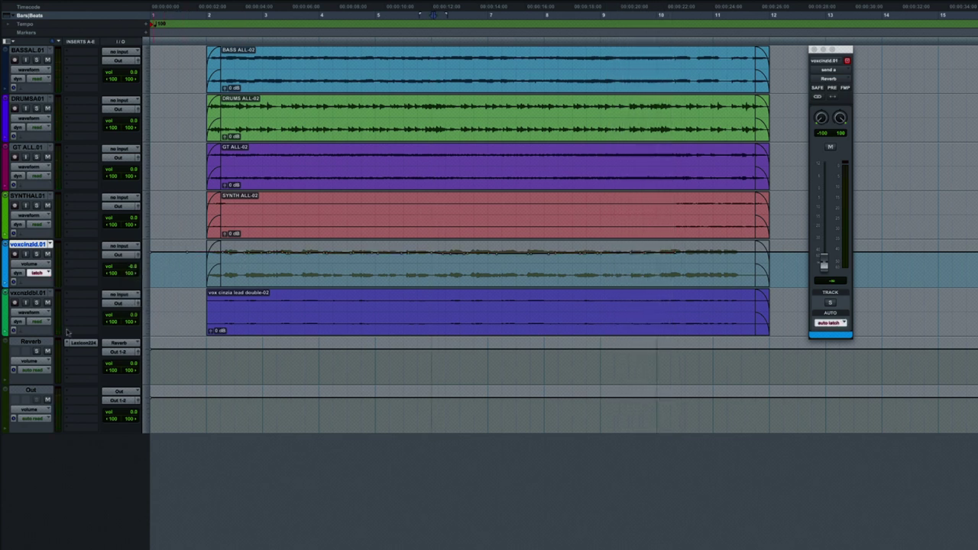
Add a lane under the vox track showing the (snd a) Reverb send level
{"action": "left_click", "coordinate": [4, 284]}
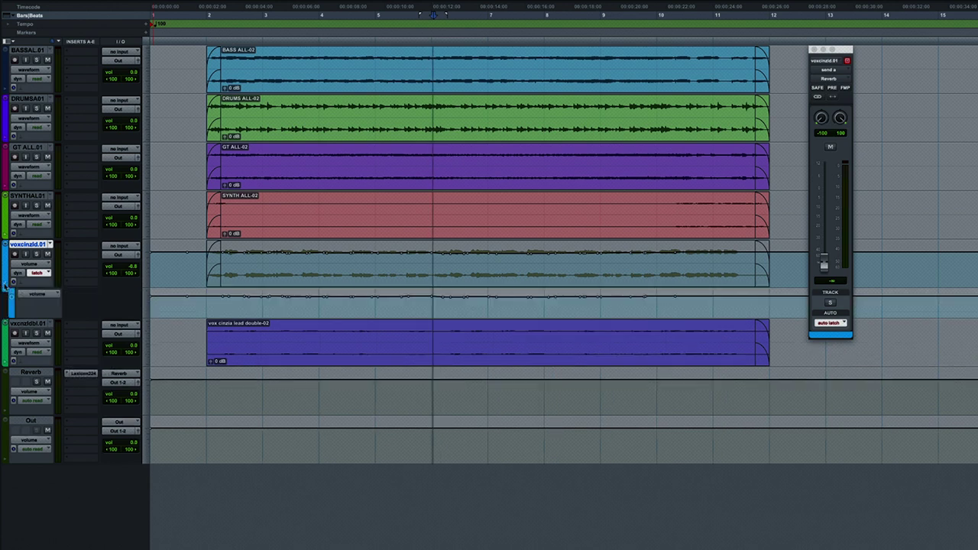
{"action": "left_click", "coordinate": [32, 295]}
{"action": "mouse_move", "coordinate": [76, 323]}
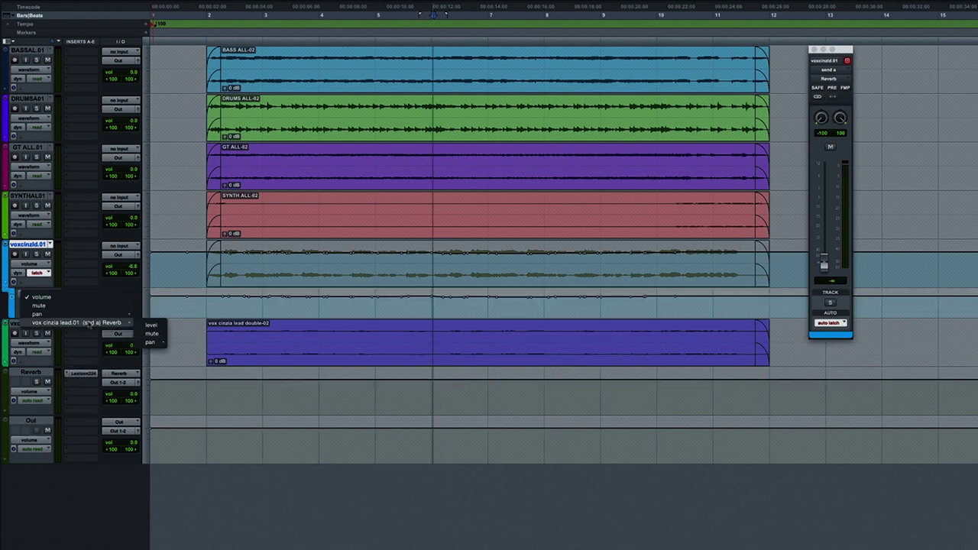
{"action": "left_click", "coordinate": [150, 324]}
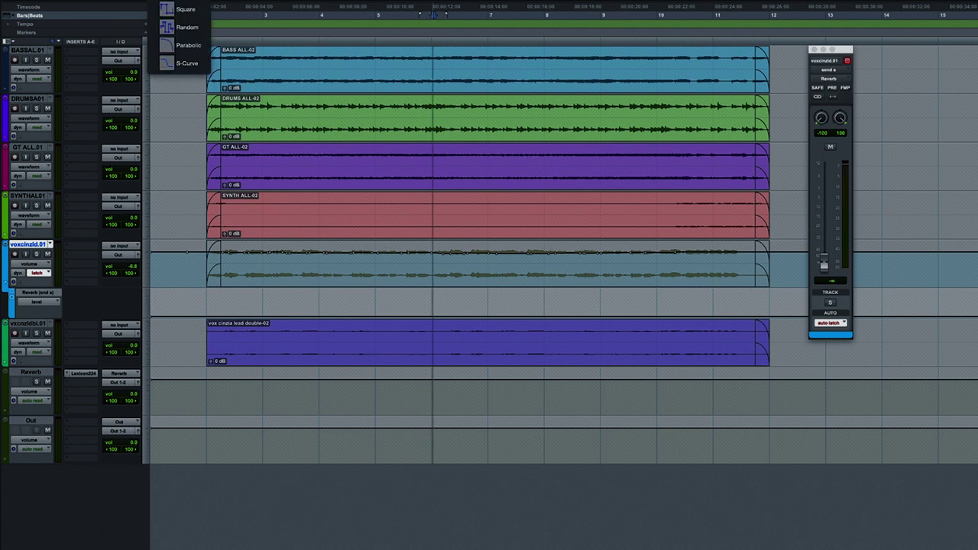
Draw a Reverb send ramp rising from about -40 dB to roughly -2 dB, then holding
{"action": "left_click_drag", "start_coordinate": [433, 315], "coordinate": [545, 297]}
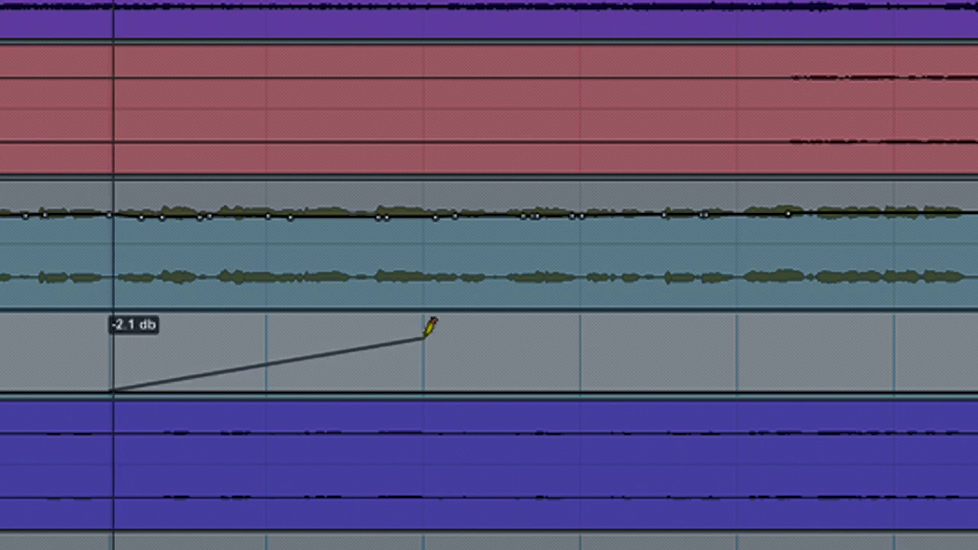
{"action": "left_click_drag", "start_coordinate": [426, 333], "coordinate": [426, 338]}
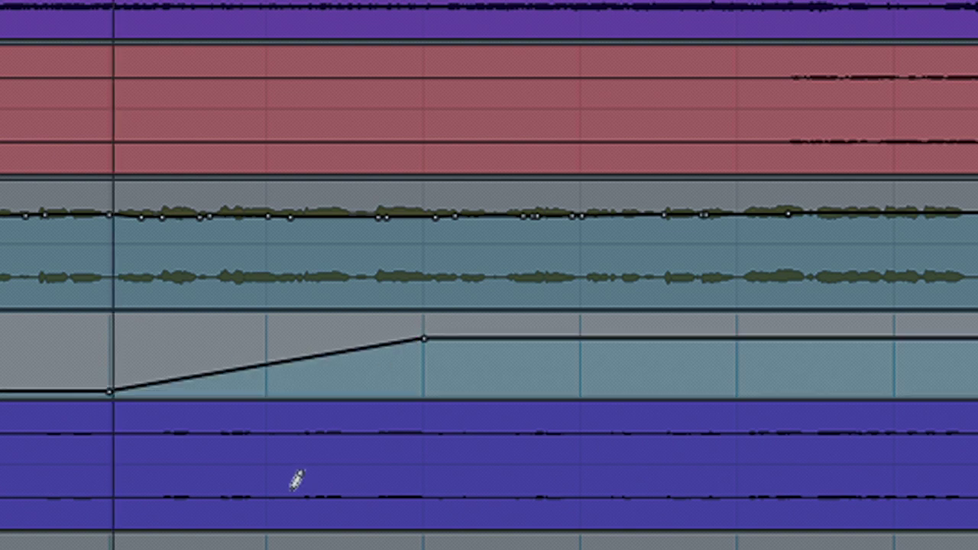